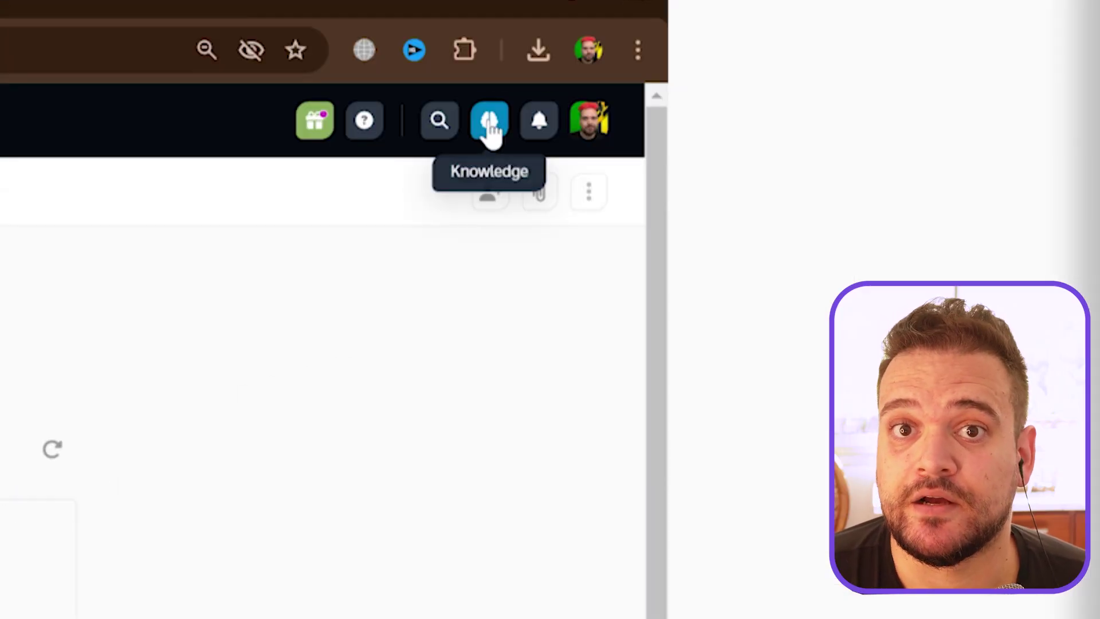
Upload Social Problems Research Paper.pdf from the computer into the Knowledge Bank.
left_click(489, 123)
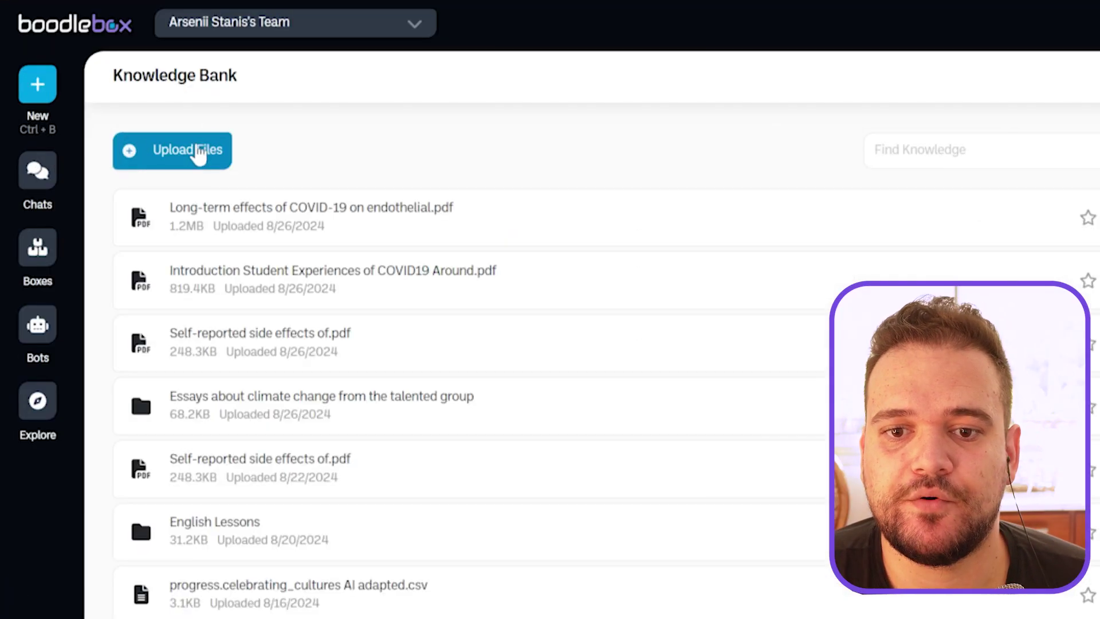
left_click(199, 153)
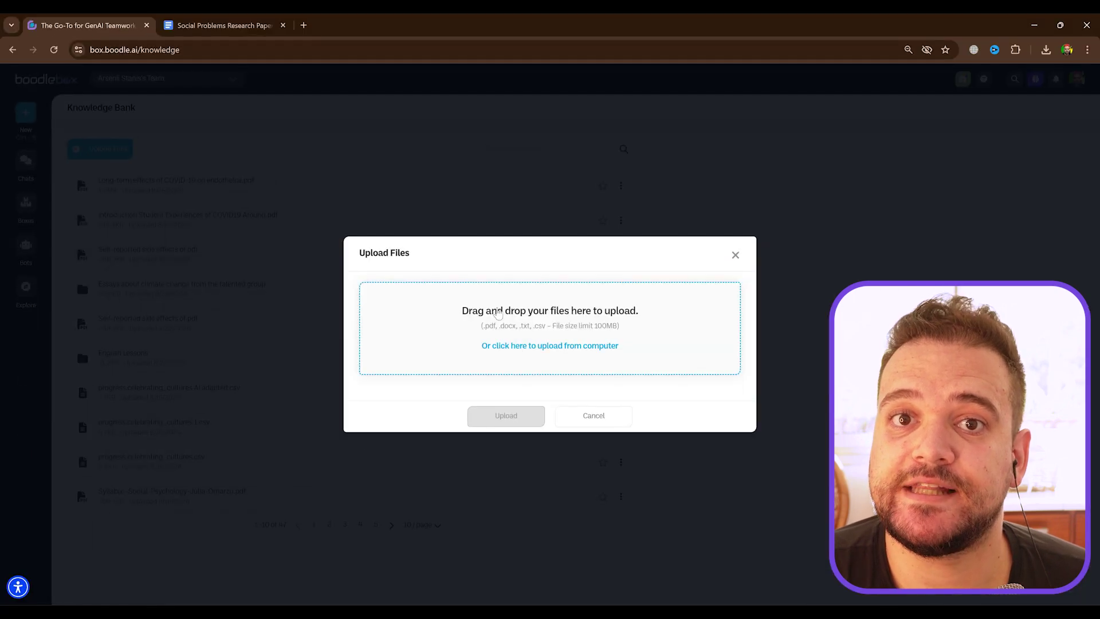
left_click(584, 345)
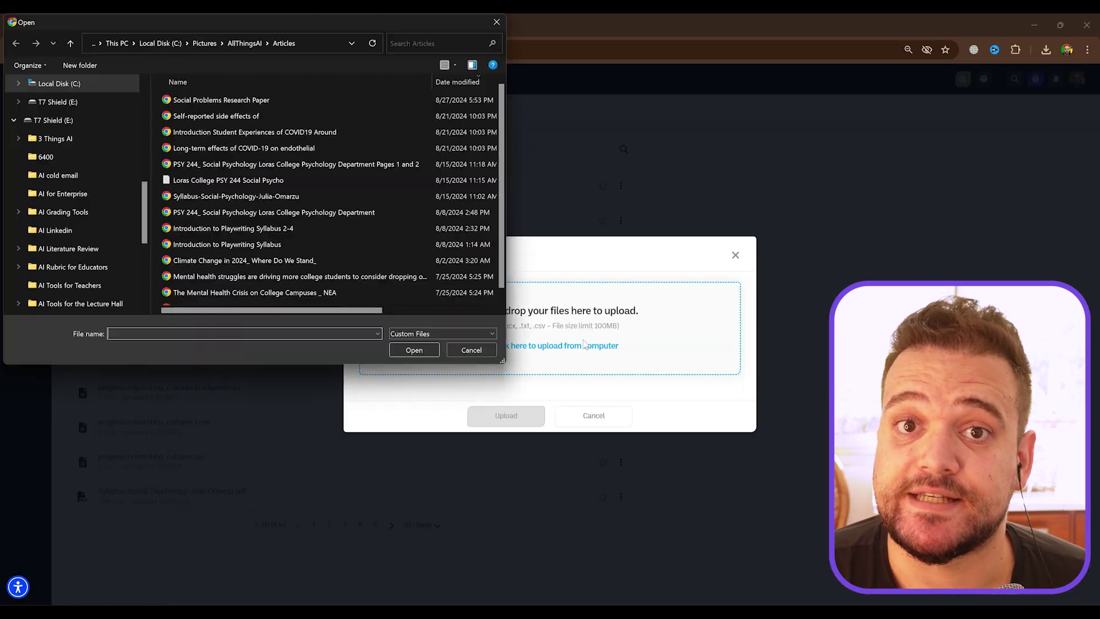
left_click(221, 100)
left_click(414, 350)
left_click(515, 427)
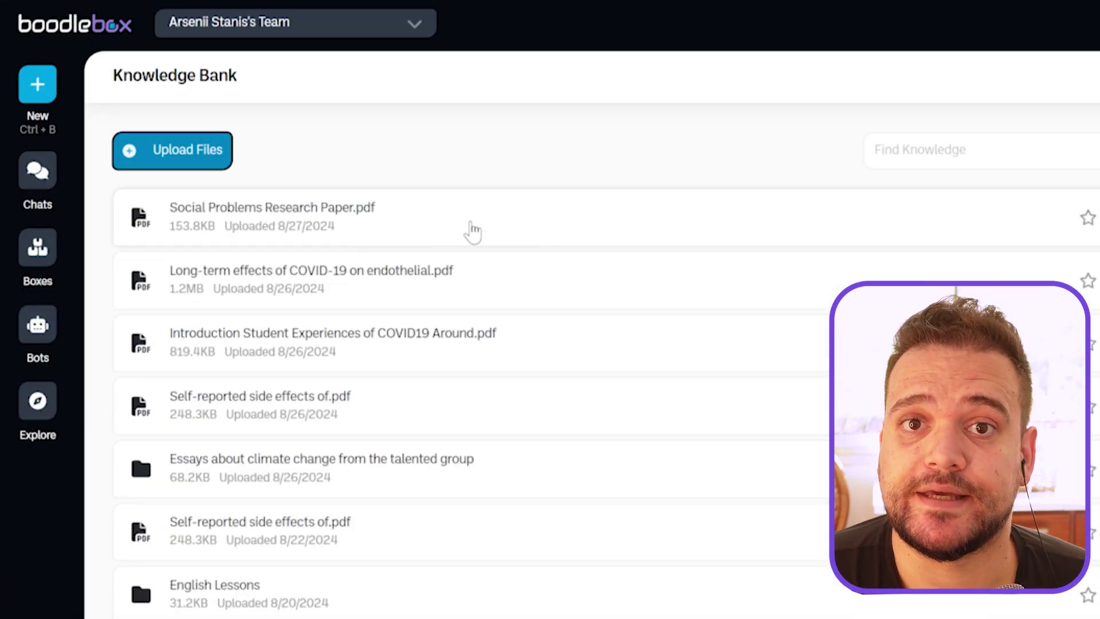
left_click(455, 229)
left_click(455, 228)
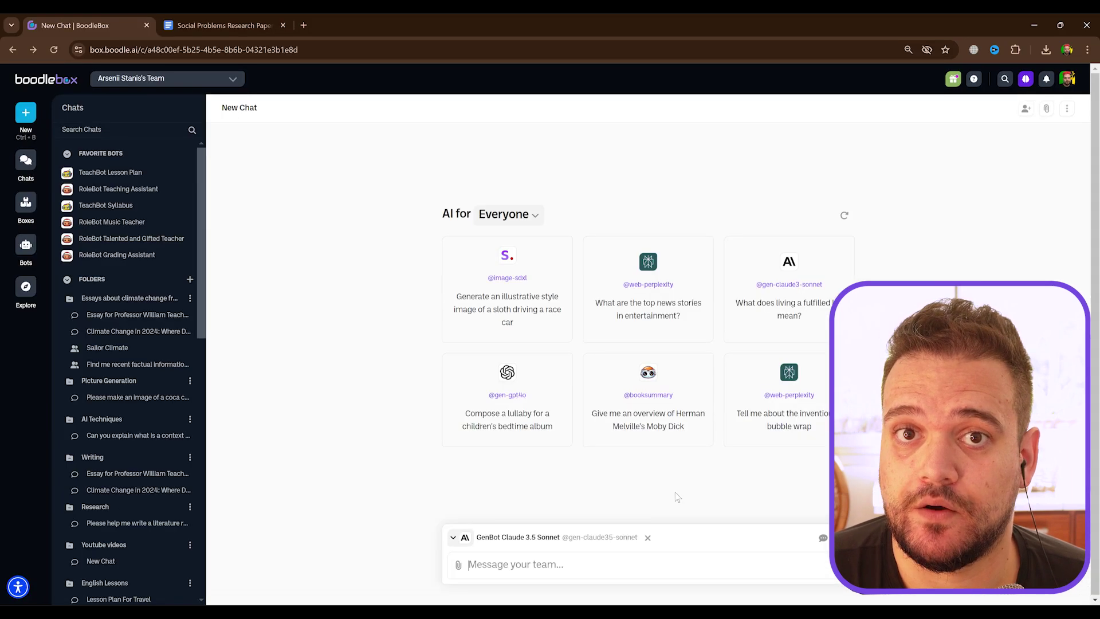
Attach Social Problems Research Paper.pdf as knowledge to the new chat.
left_click(1056, 108)
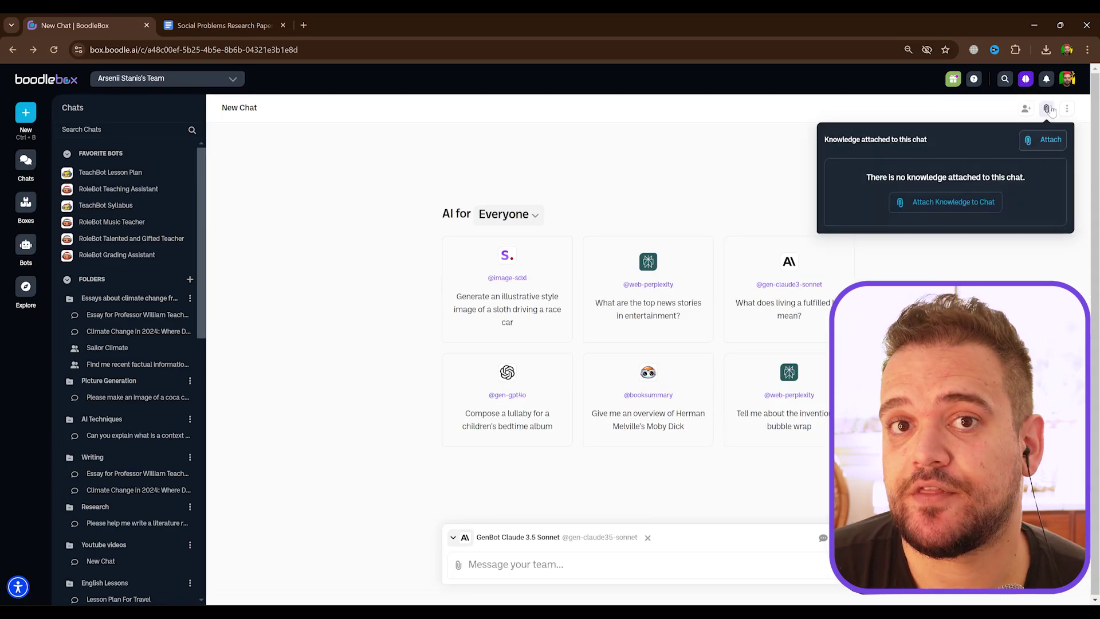
left_click(972, 202)
left_click(368, 228)
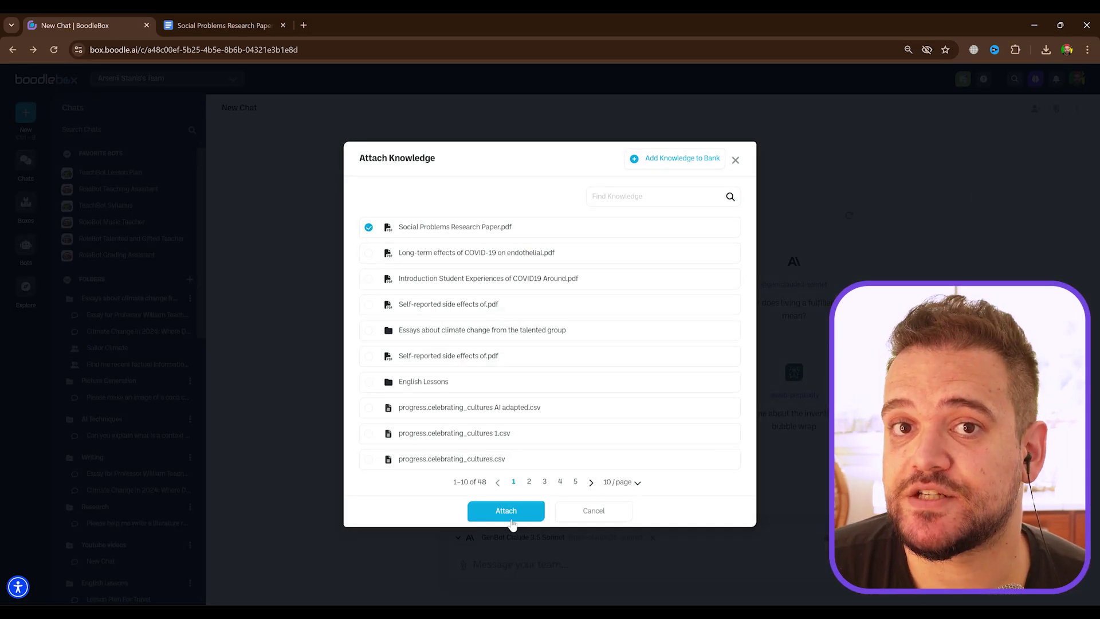
left_click(506, 510)
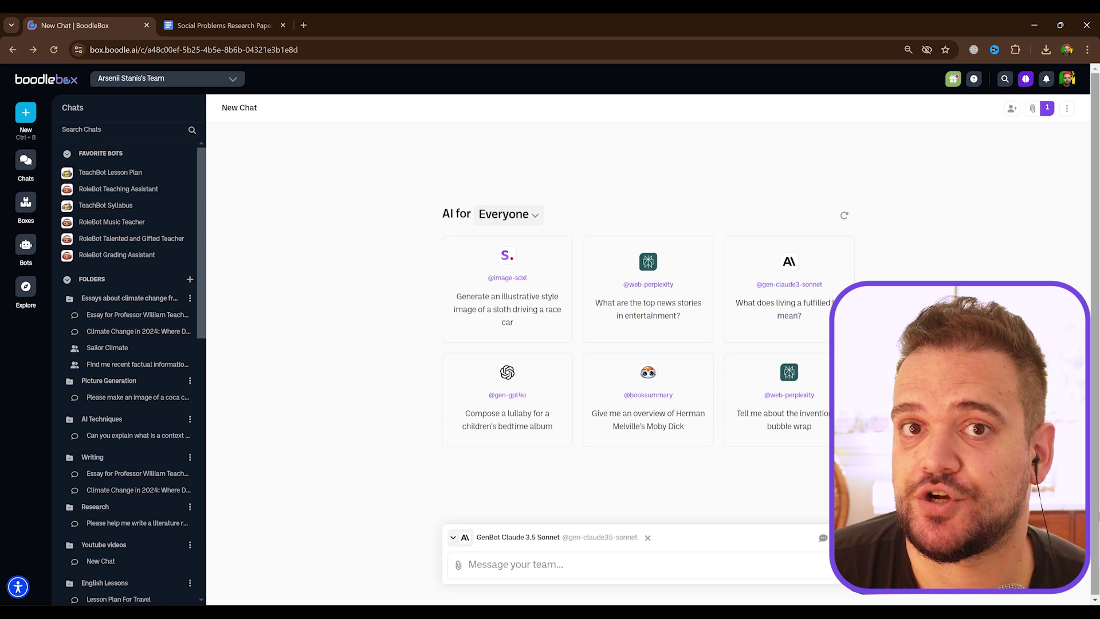
Search 'citatio' with an @-mention and address the chat to RoleBot Citation Manager.
type("@rolebotc")
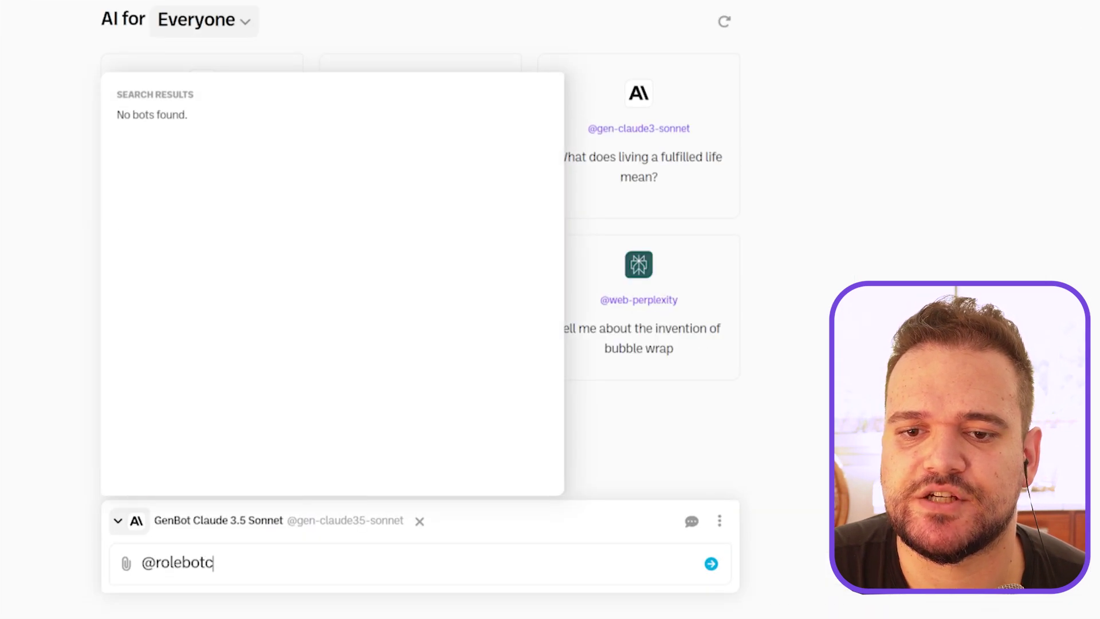
key("BackSpace")
key("BackSpace")
key("BackSpace")
key("BackSpace")
key("BackSpace")
key("BackSpace")
key("BackSpace")
key("BackSpace")
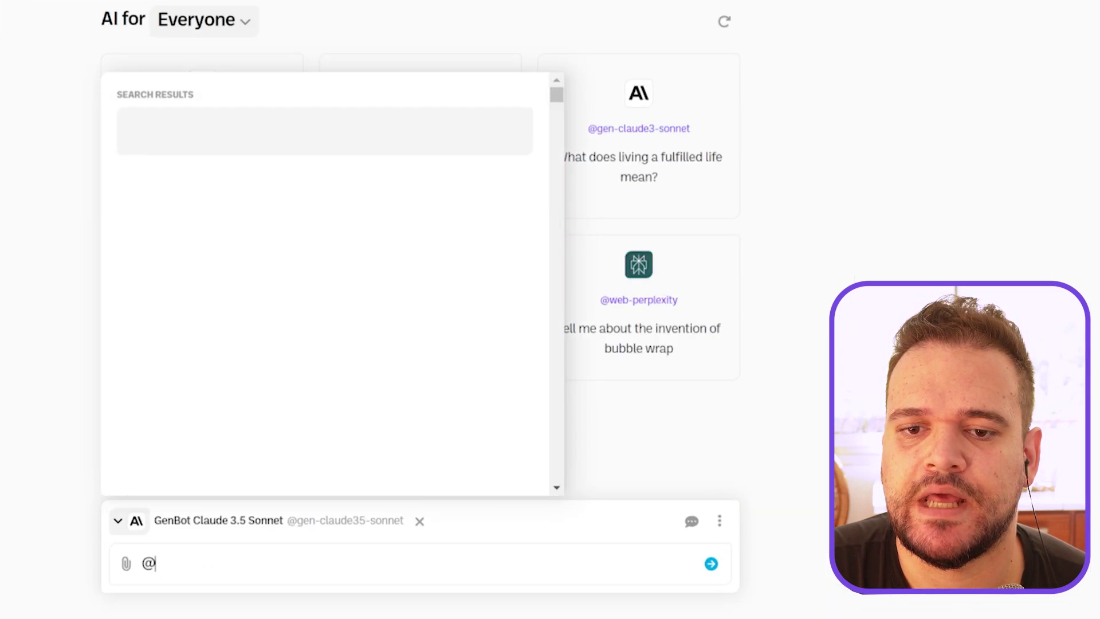
type("citatio")
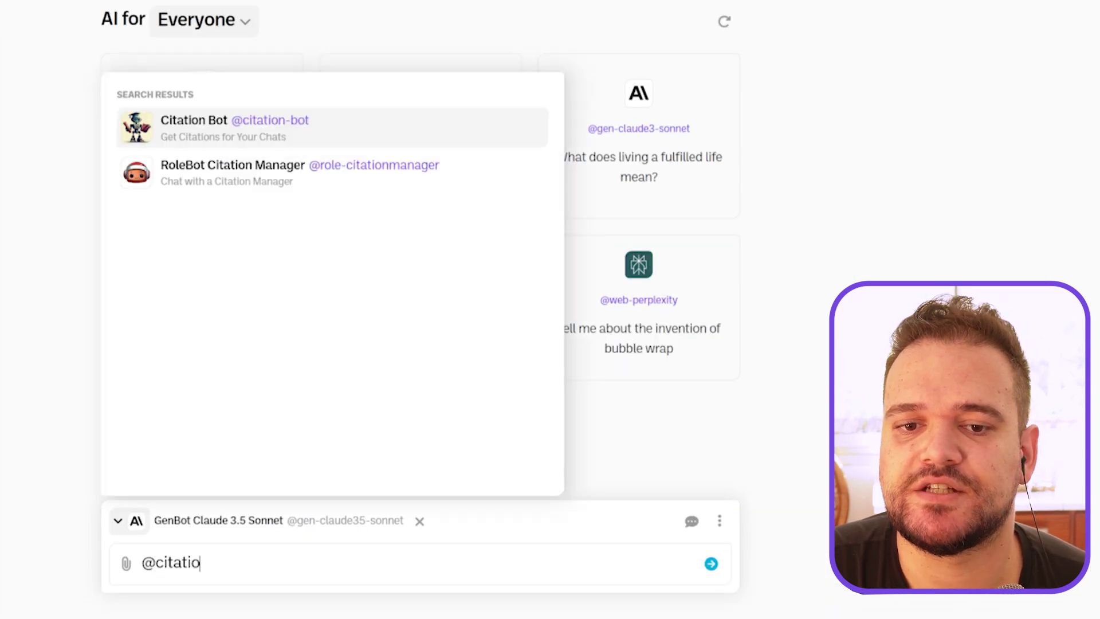
left_click(284, 182)
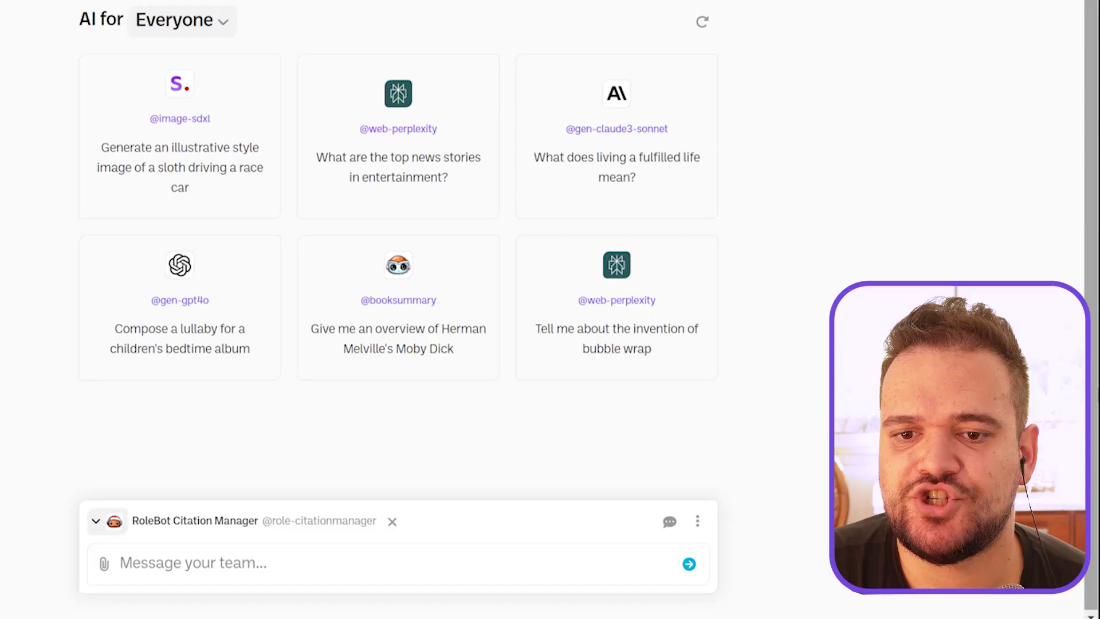
Ask the bot whether the paper's citations are correctly formatted in APA, MLA or other styles.
type("Check the citations of the attached paper and")
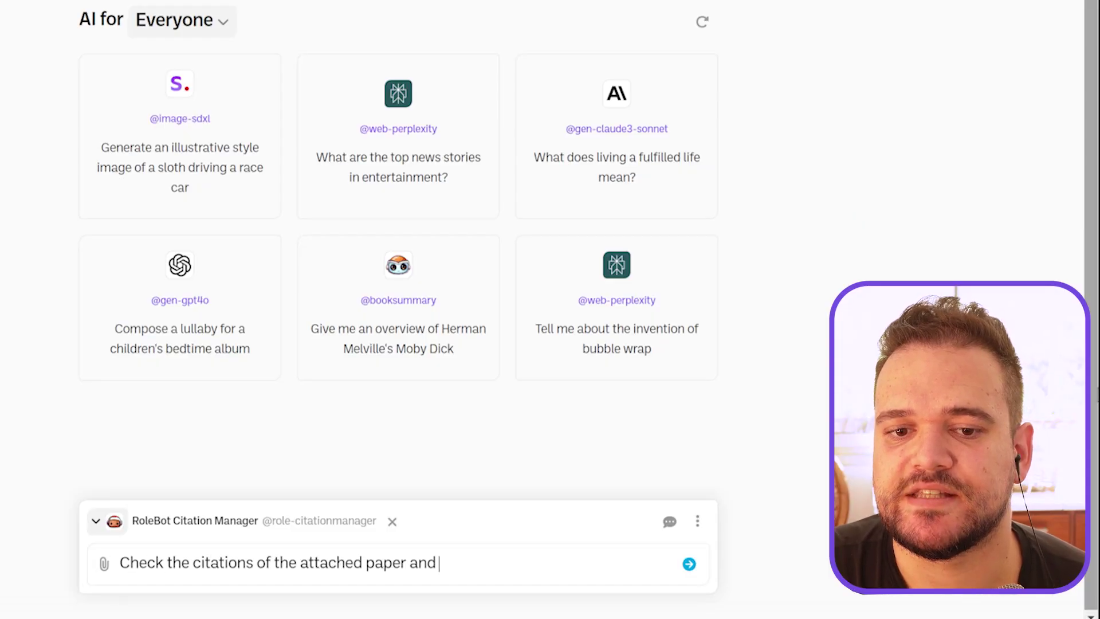
type(" correctly av")
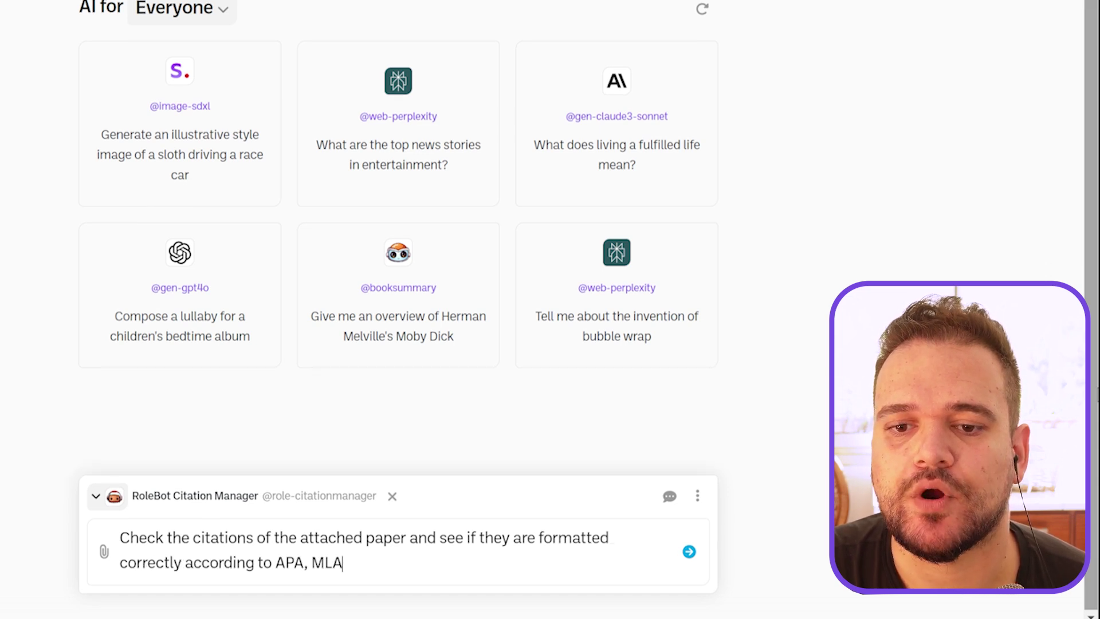
key("Return")
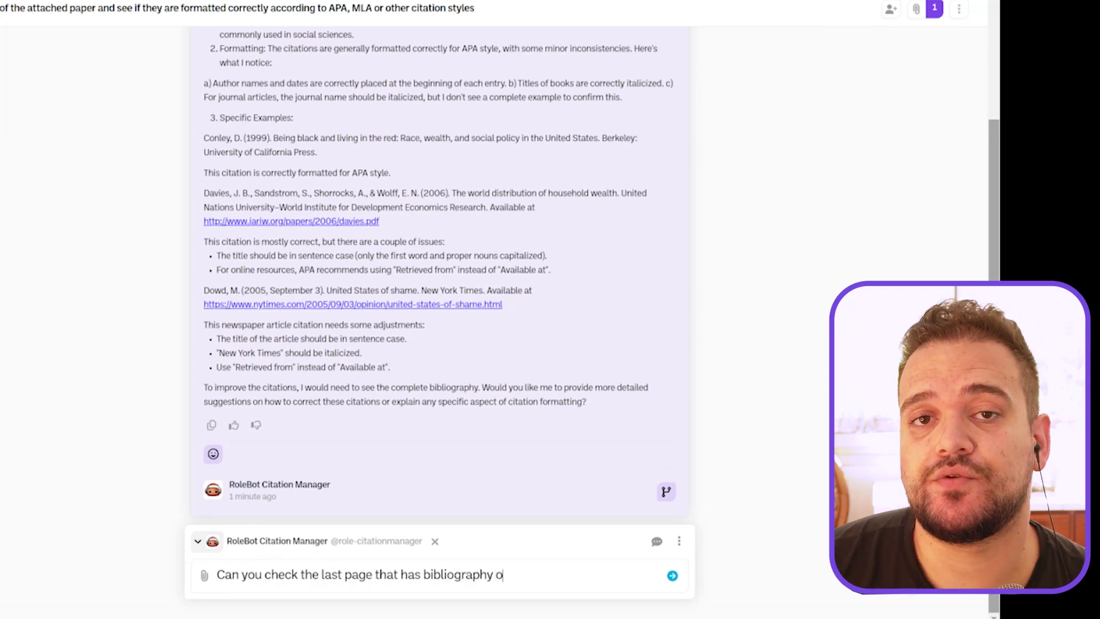
Ask the bot to check the bibliography and source ages, then reply 'Great!'.
type("Knowledge")
key("Return")
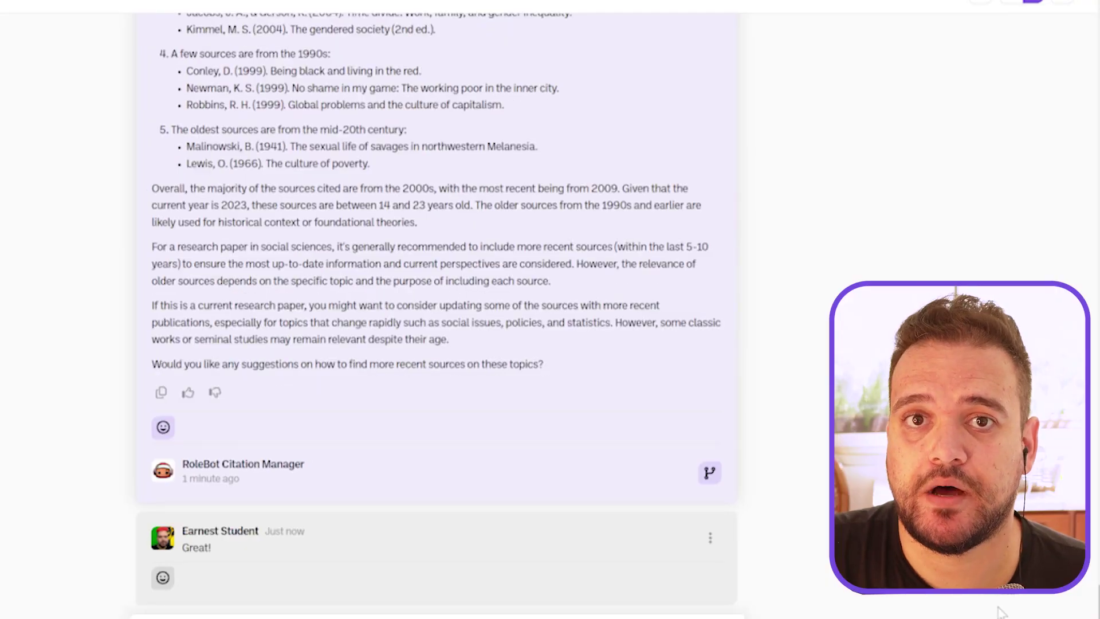
key("Return")
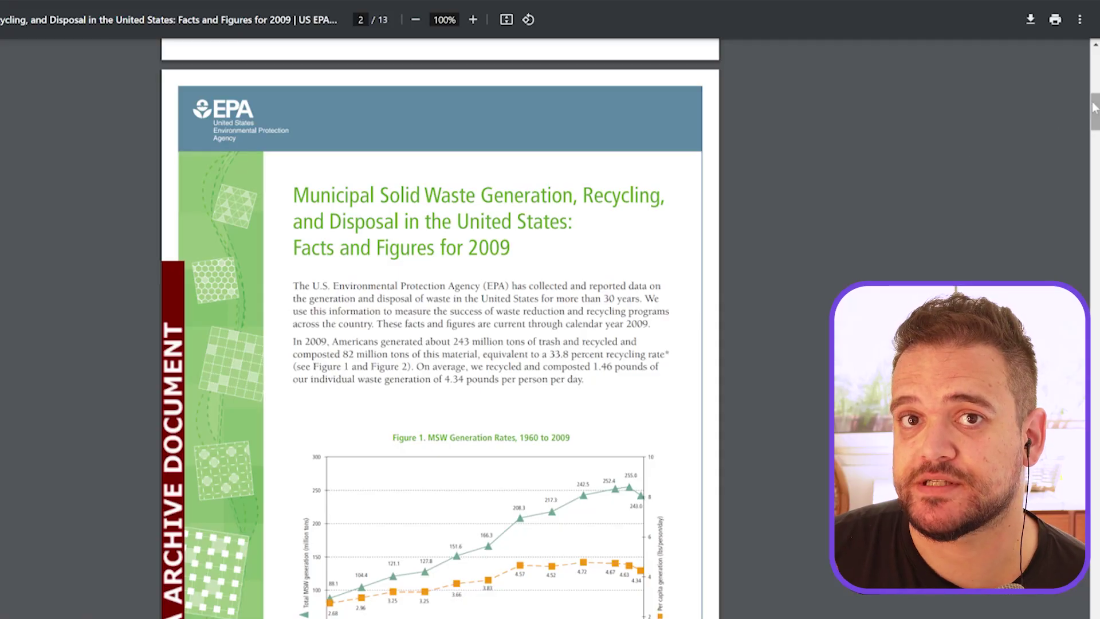
Scroll through the EPA Municipal Solid Waste 2009 report and download the PDF.
left_click_drag(1094, 108, 1093, 258)
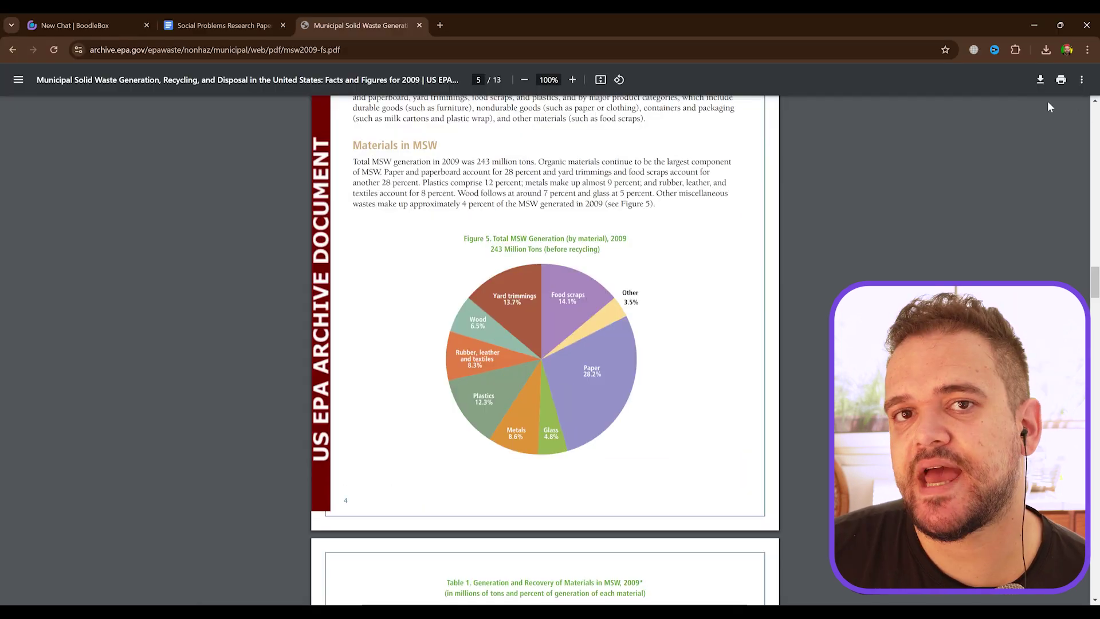
left_click(1040, 80)
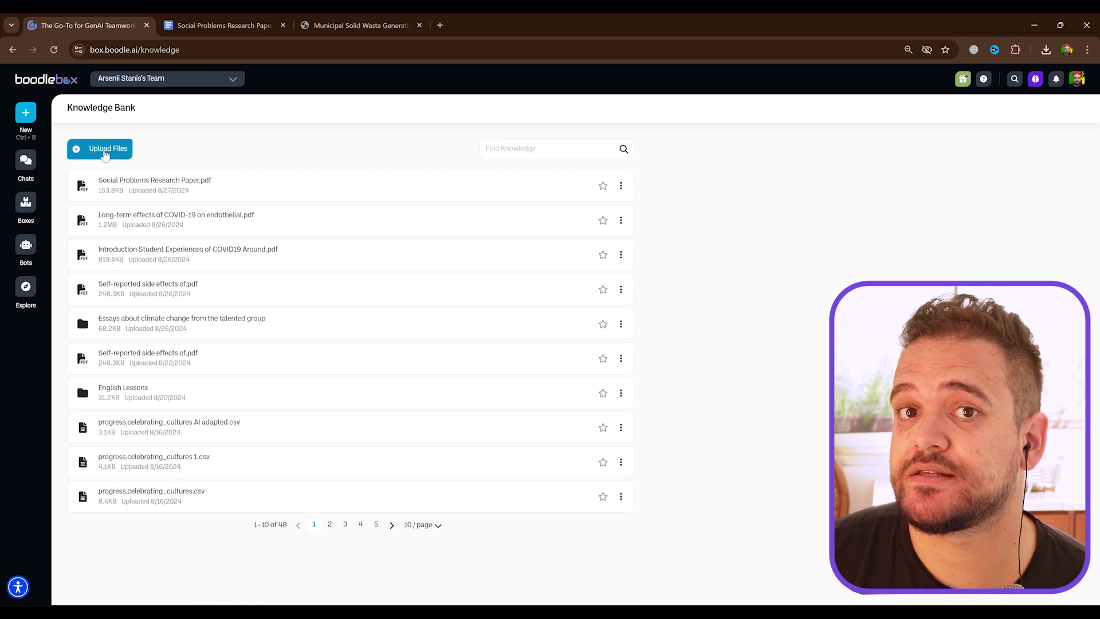
Add Municipal Solid Waste 2009 Washington.pdf from the computer to the Knowledge Bank.
left_click(105, 152)
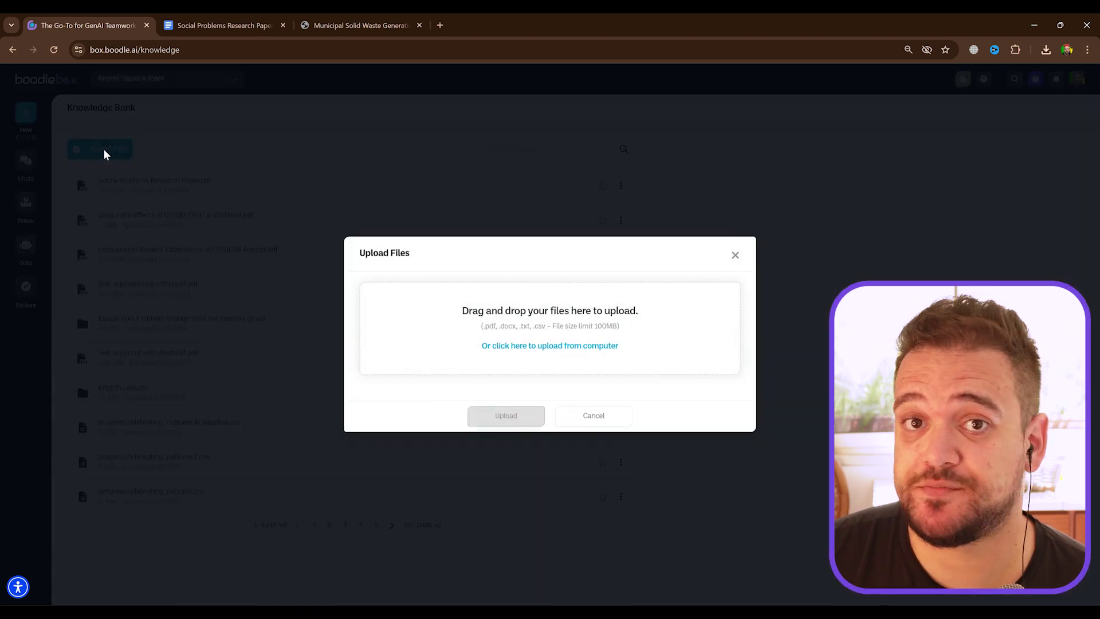
left_click(582, 318)
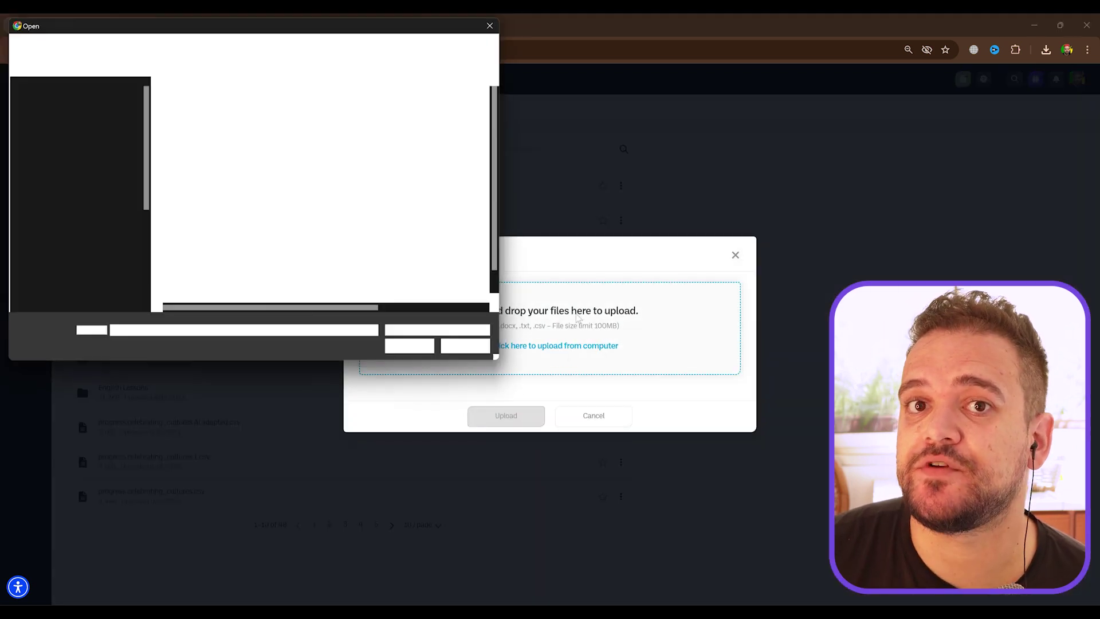
left_click(396, 350)
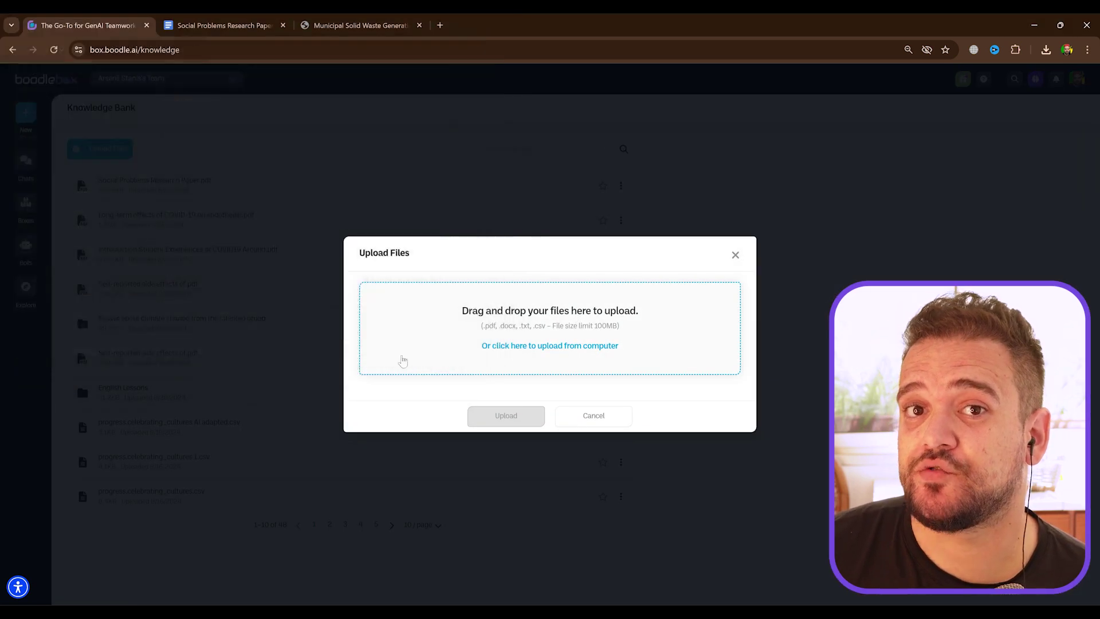
left_click(512, 430)
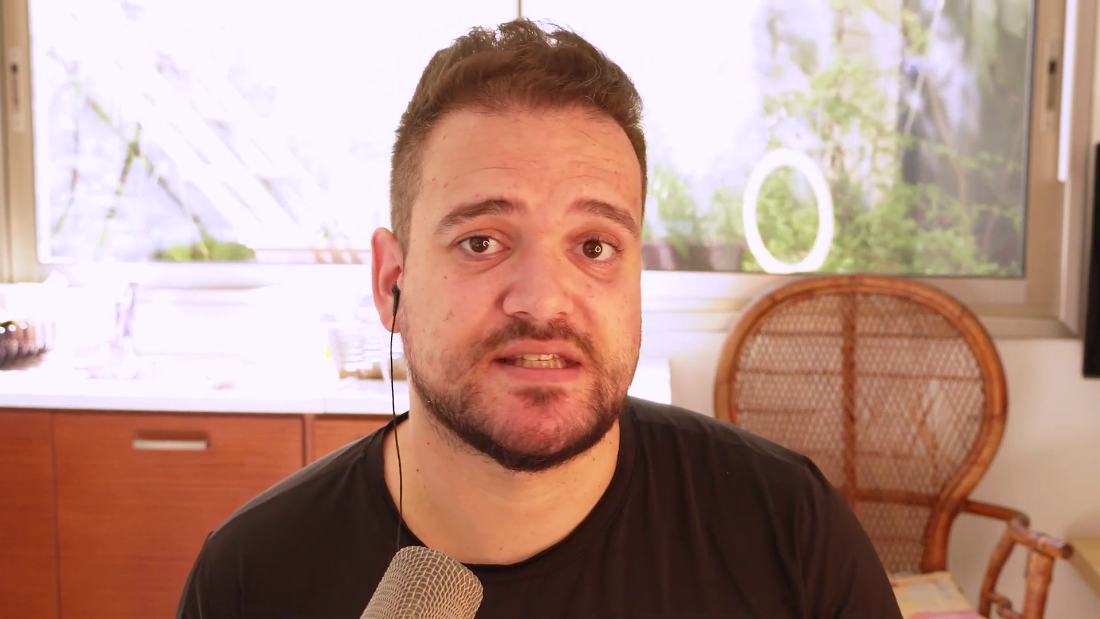
Ask 'Do you see the Municipal Solid Waste 2009 article I've attached to the chat?' and draft an analysis request.
type("Do you ")
type("see the Municipal Solid Waste 2009 article I")
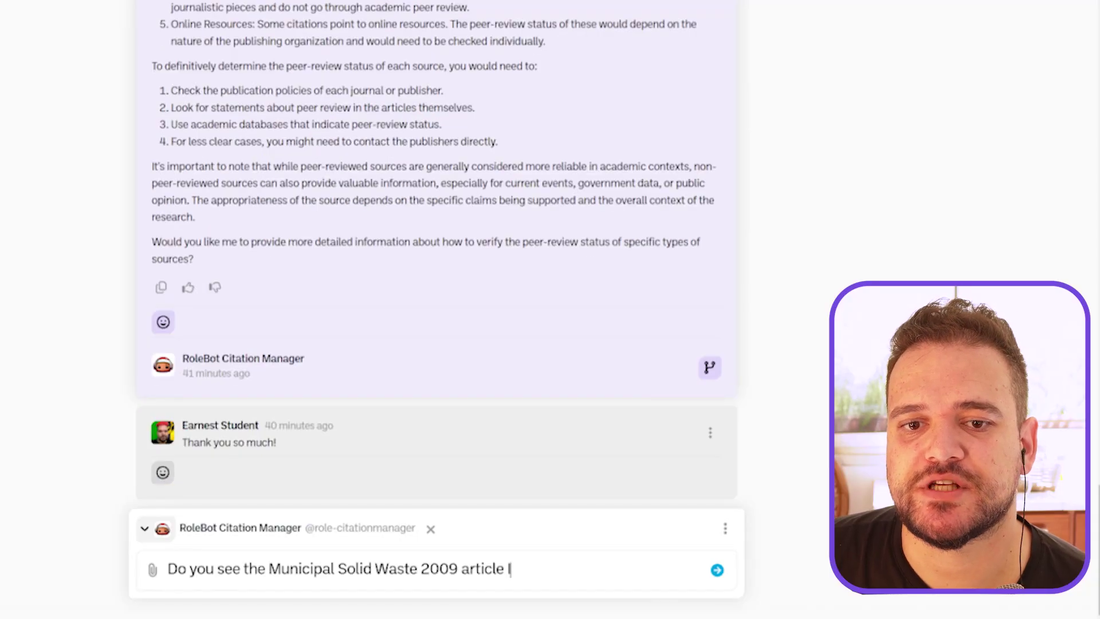
type("'ve attached to the chat?")
key("Return")
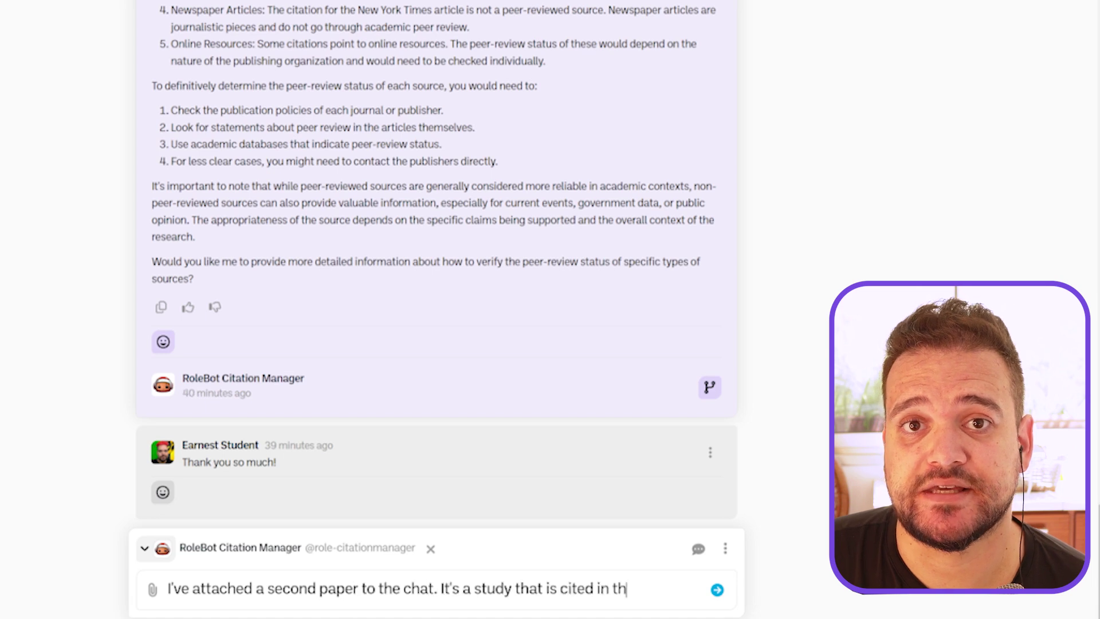
type("e research paper we're working on. Can you analyze it and tell me: how well does this s")
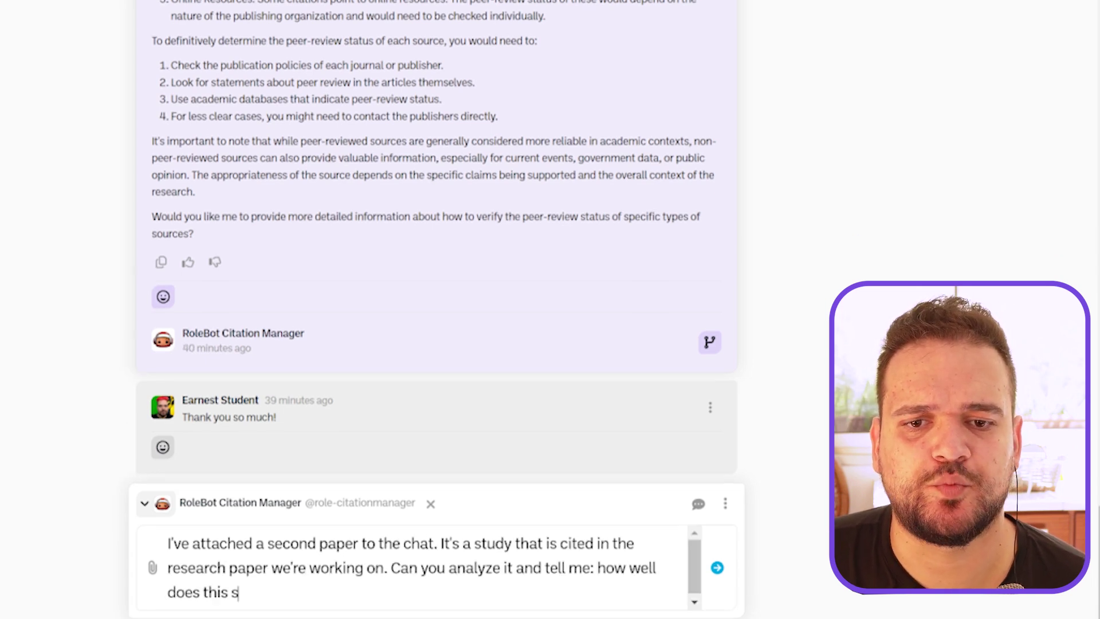
type("tudy support or refute the argument in the original article I gave you first?")
Send the analysis request, then ask which EPA report points the paper's citation misses.
key("Return")
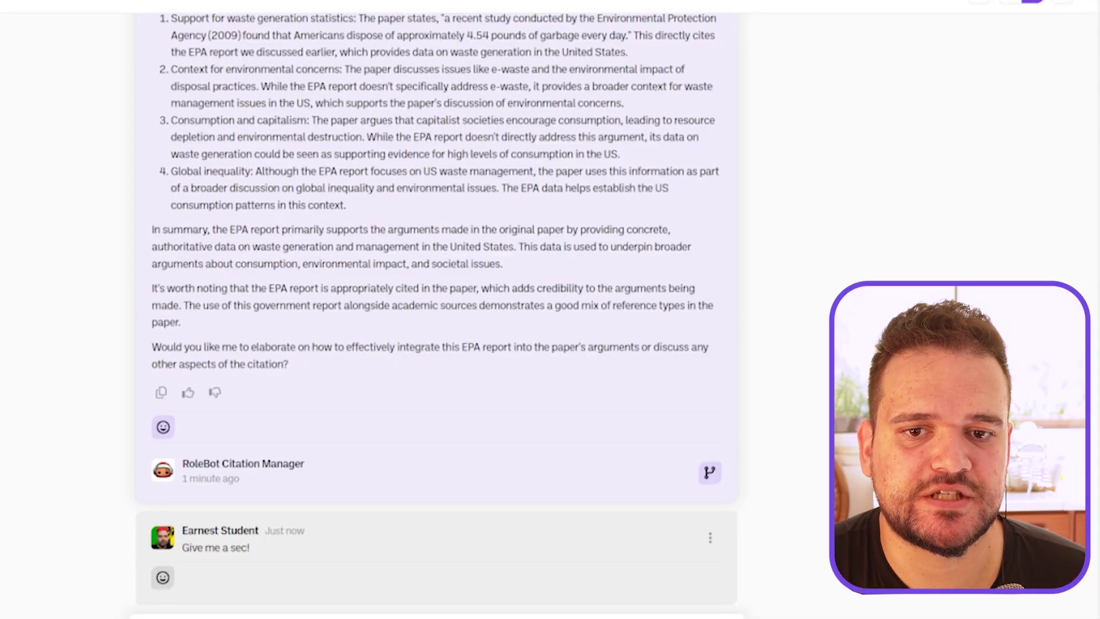
key("Return")
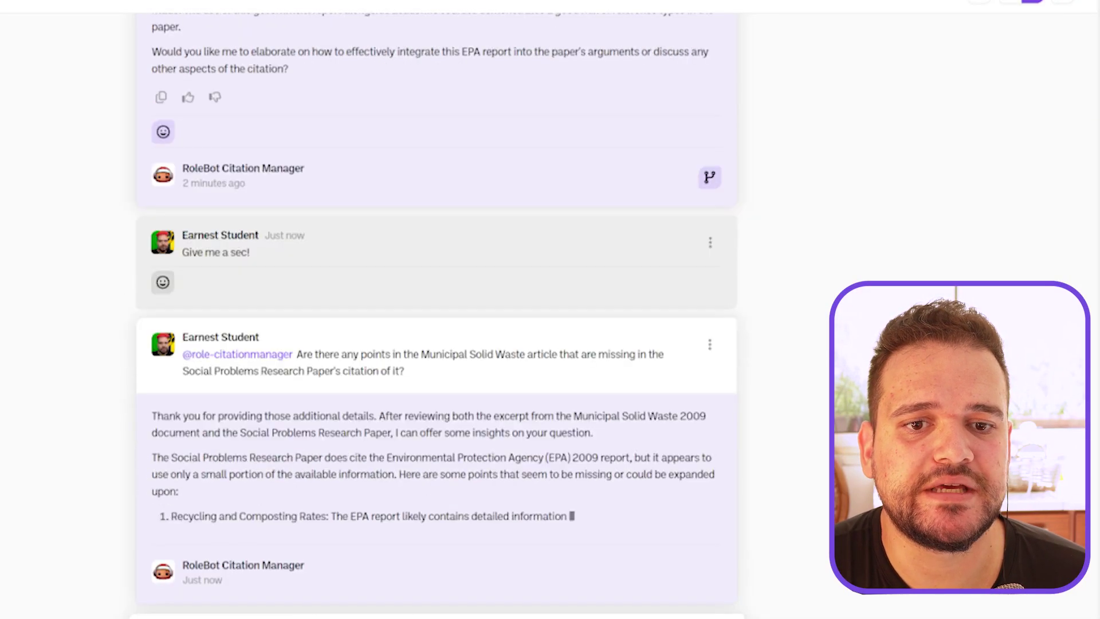